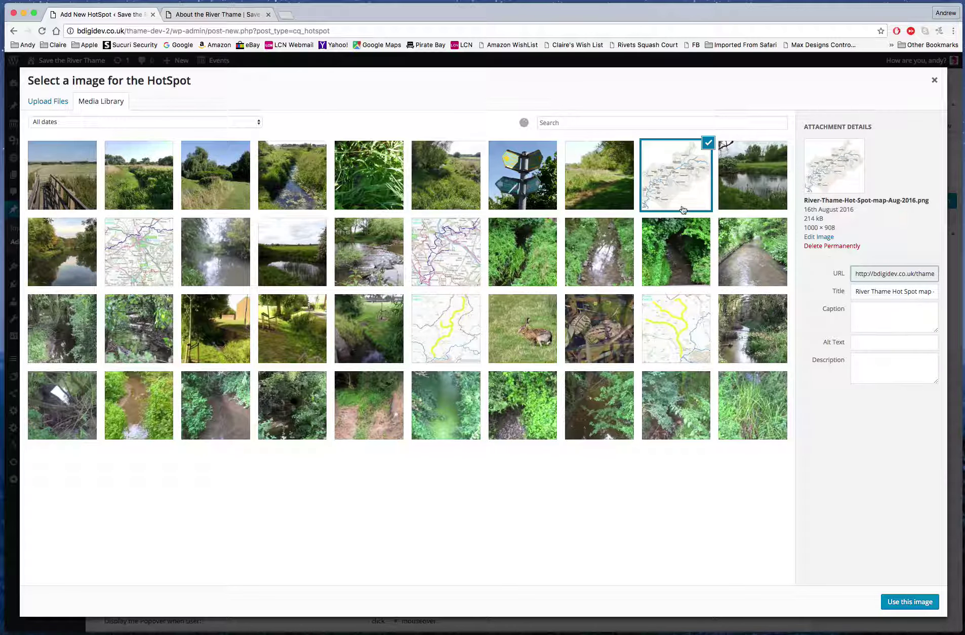
Step: Use River-Thame-Hot-Spot-map-Aug-2016.png as the hotspot image and save the hotspot as a draft
drag(855, 291, 936, 291)
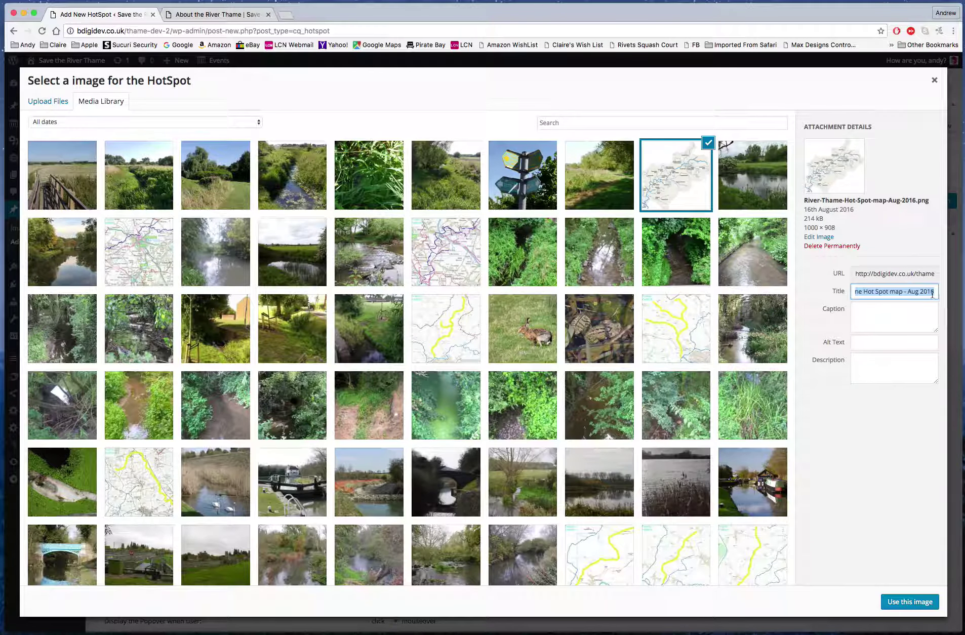
key(Right)
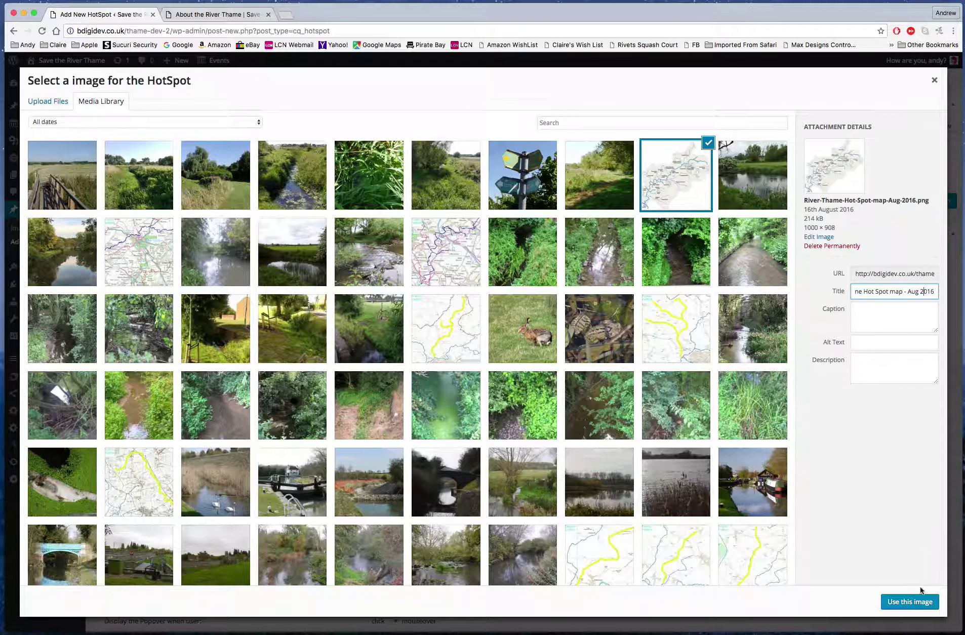
click(919, 602)
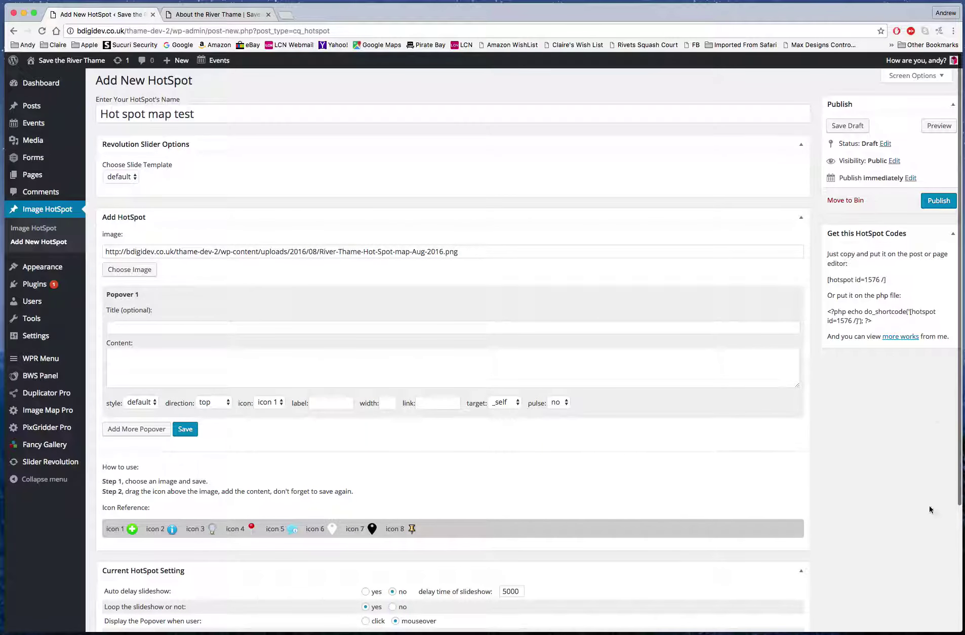
click(845, 125)
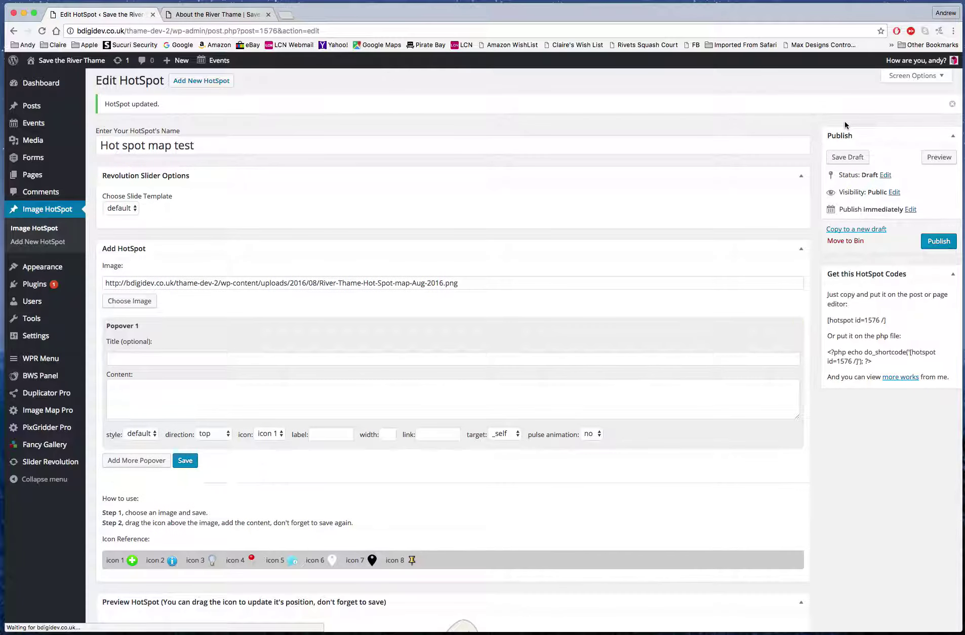
Step: Give Popover 1 the title "Hot spot title" and the content "Hot spot content text", and save it
scroll(250, 329, down, 5)
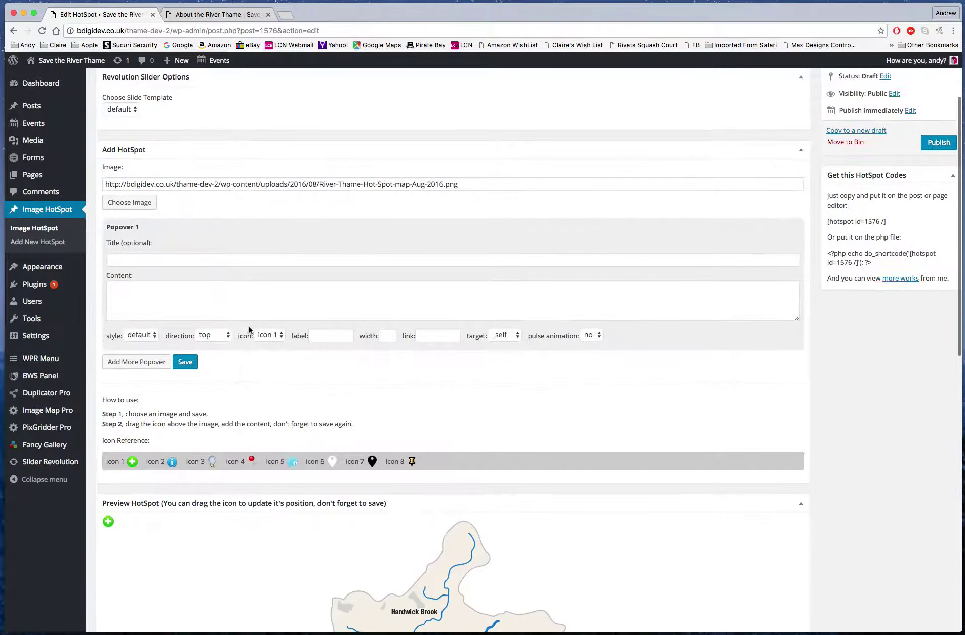
click(179, 235)
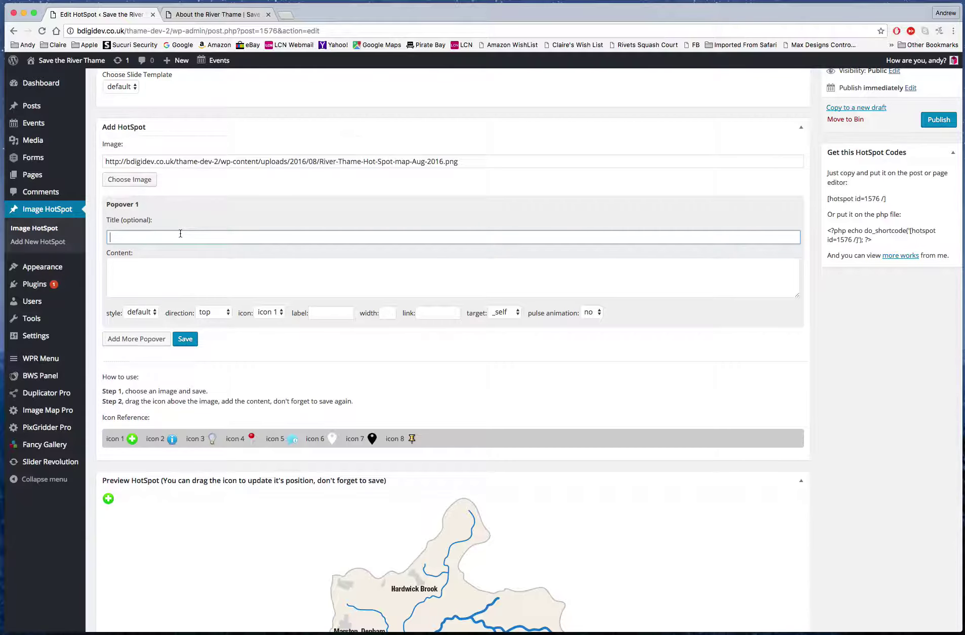
text(Hot spot title)
click(185, 271)
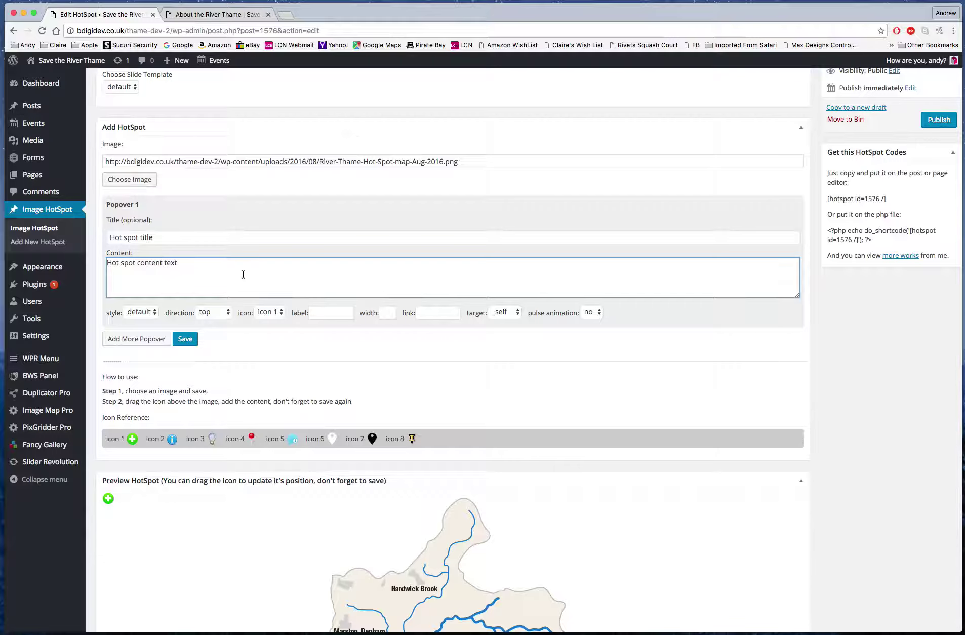
click(184, 342)
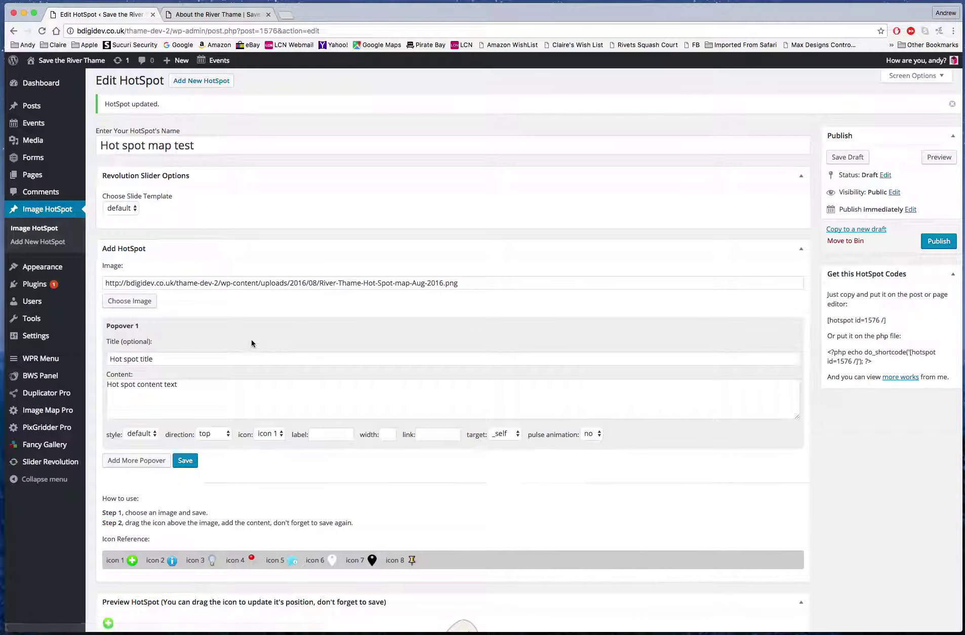
Step: Move the popover marker beside the Hardwick Brook label on the map preview, set its icon to icon 4, and save
scroll(251, 341, down, 6)
drag(109, 309, 440, 408)
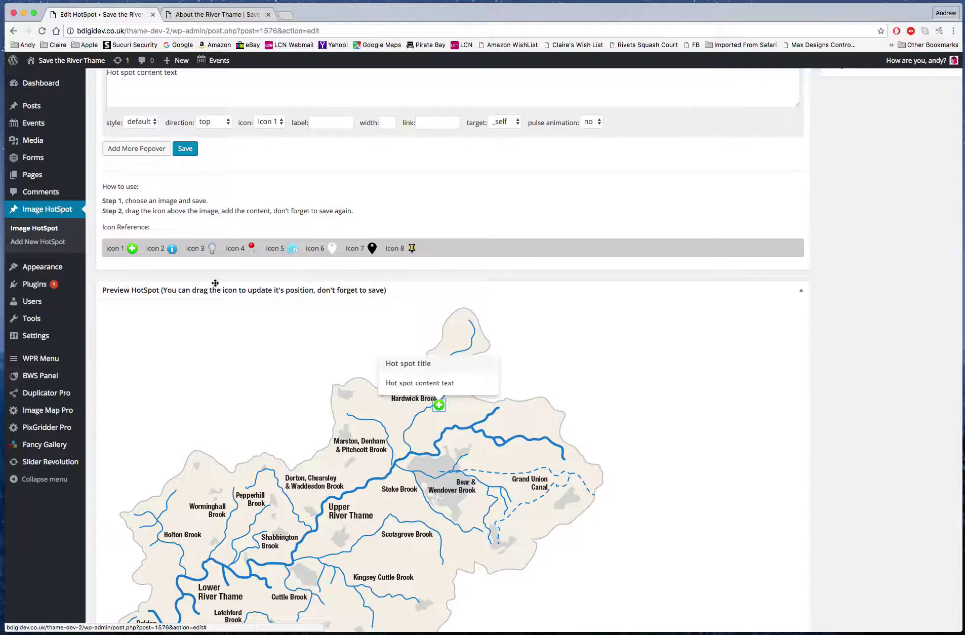
scroll(311, 171, up, 1)
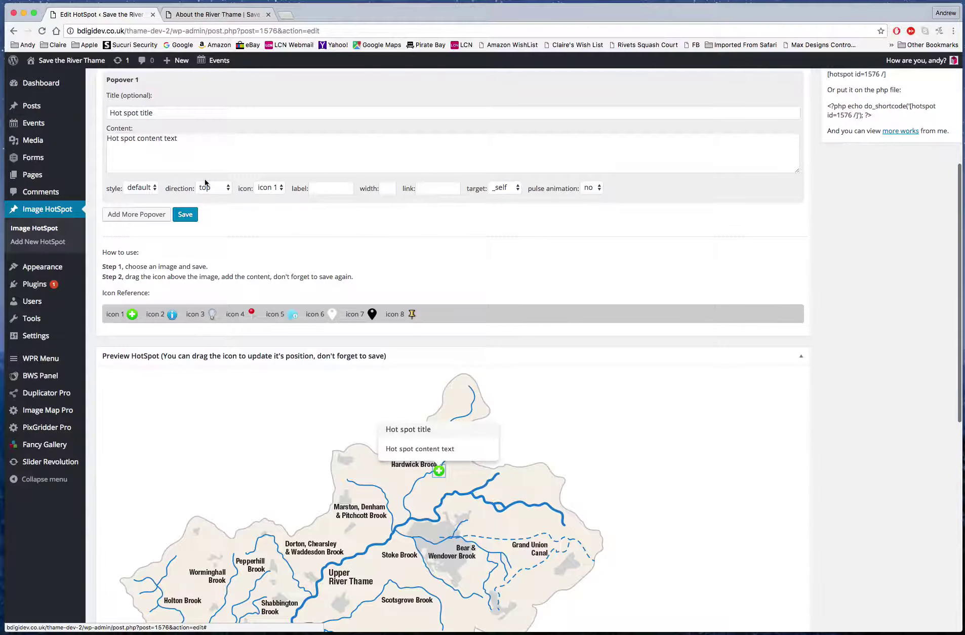
click(276, 188)
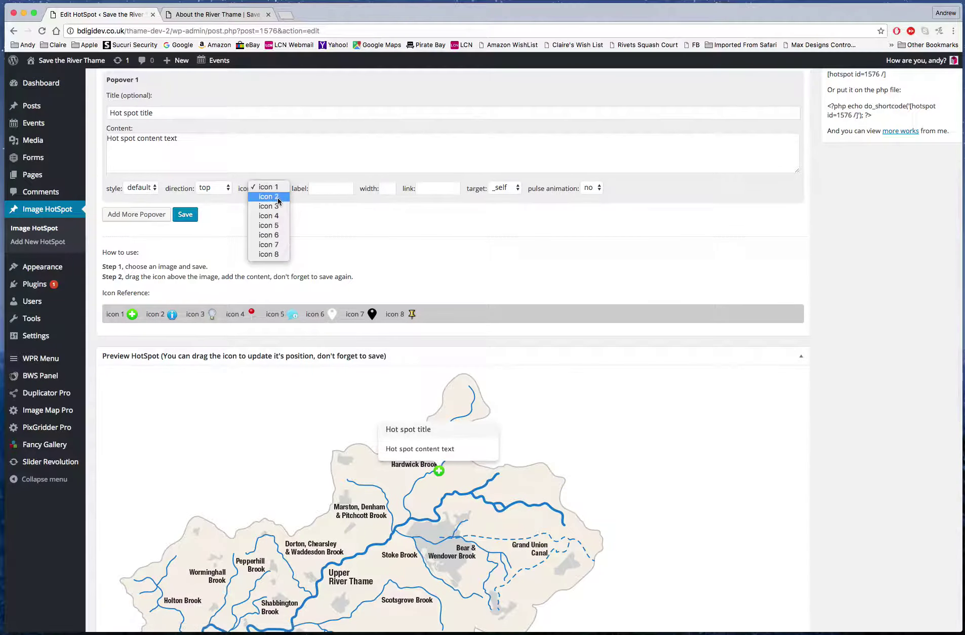
click(496, 259)
click(429, 311)
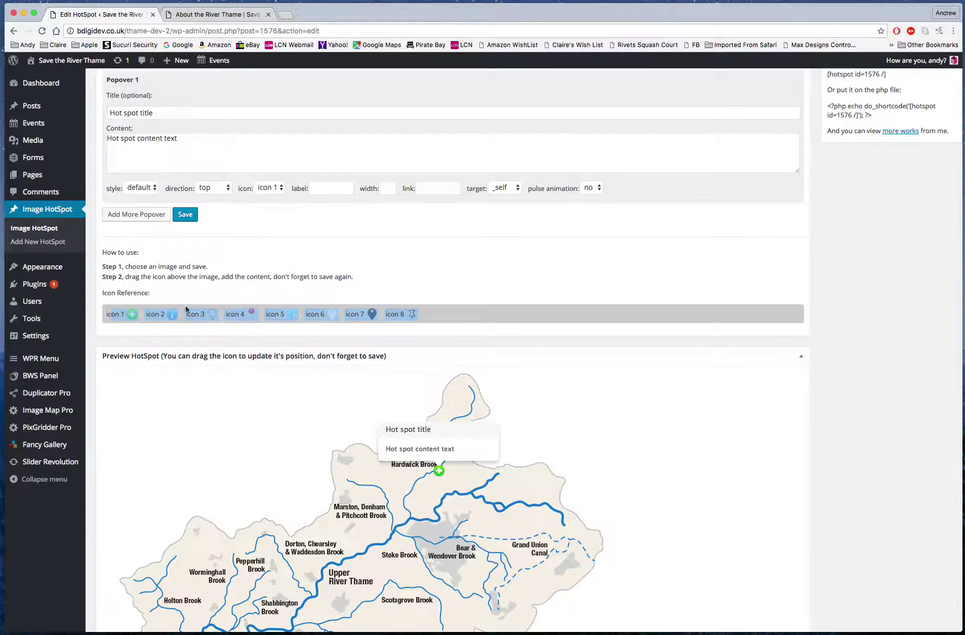
click(270, 187)
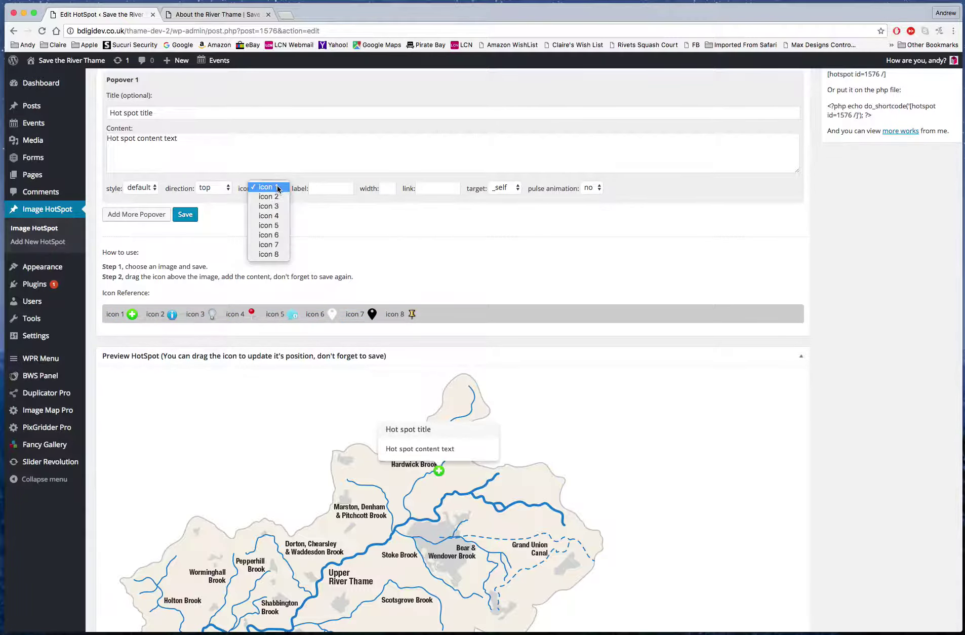
click(281, 218)
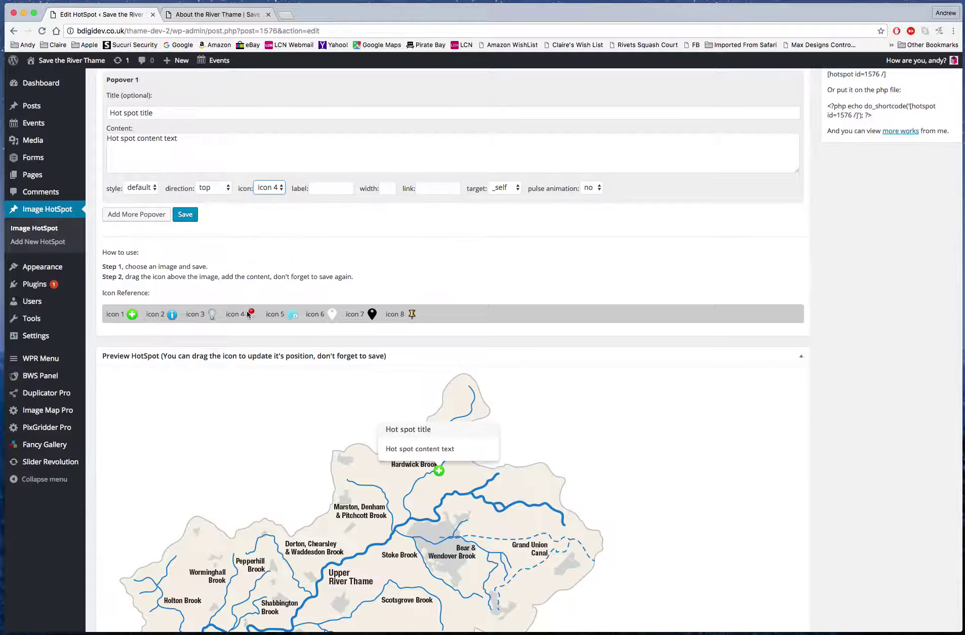
drag(224, 314, 252, 315)
click(188, 215)
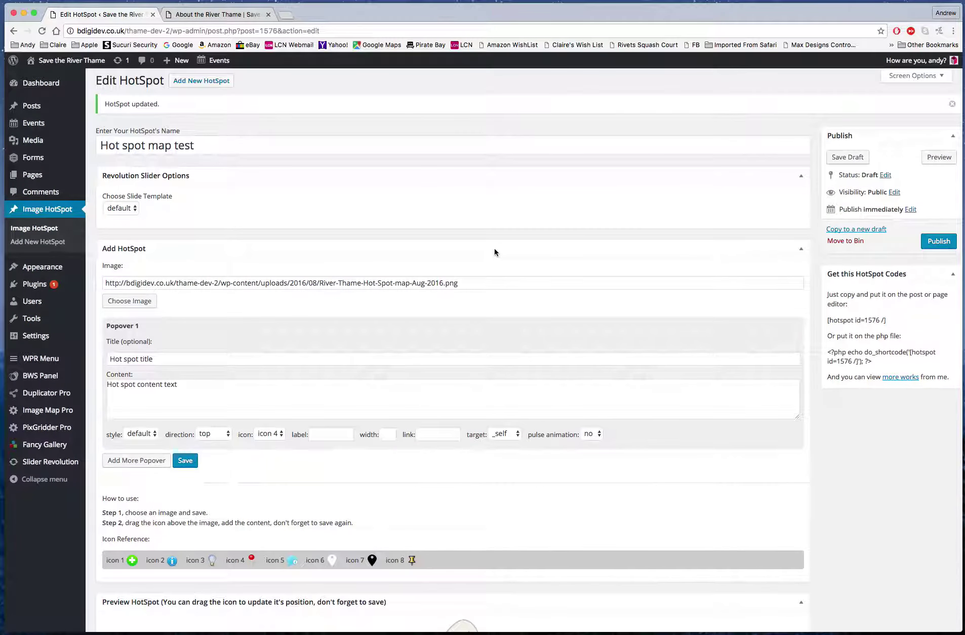
Step: Set Popover 1's pulse animation to yes, save, and check the marker on the map preview
scroll(501, 250, down, 1)
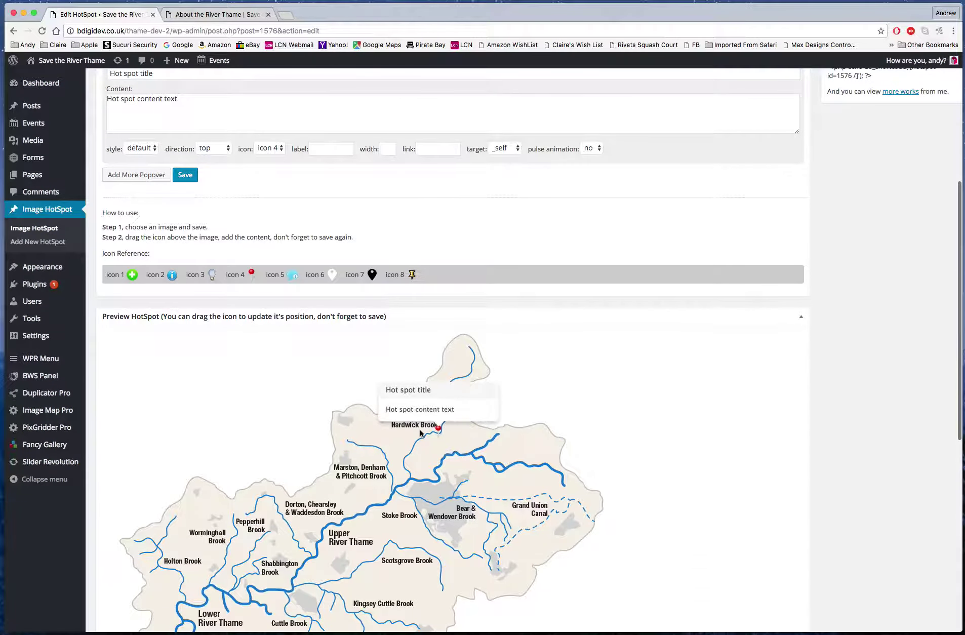
click(591, 147)
click(598, 159)
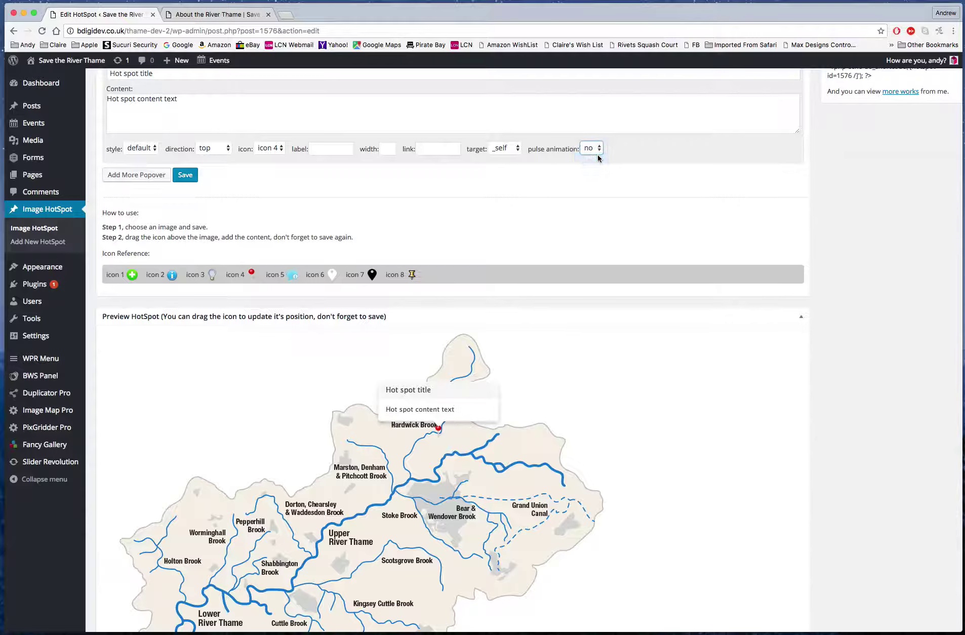
click(186, 175)
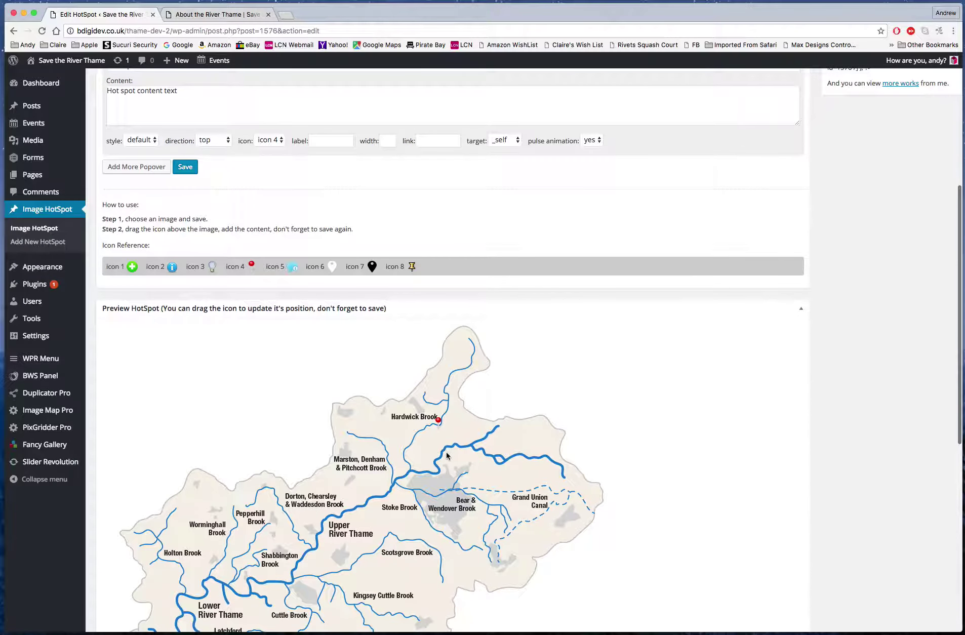
mouse_move(439, 423)
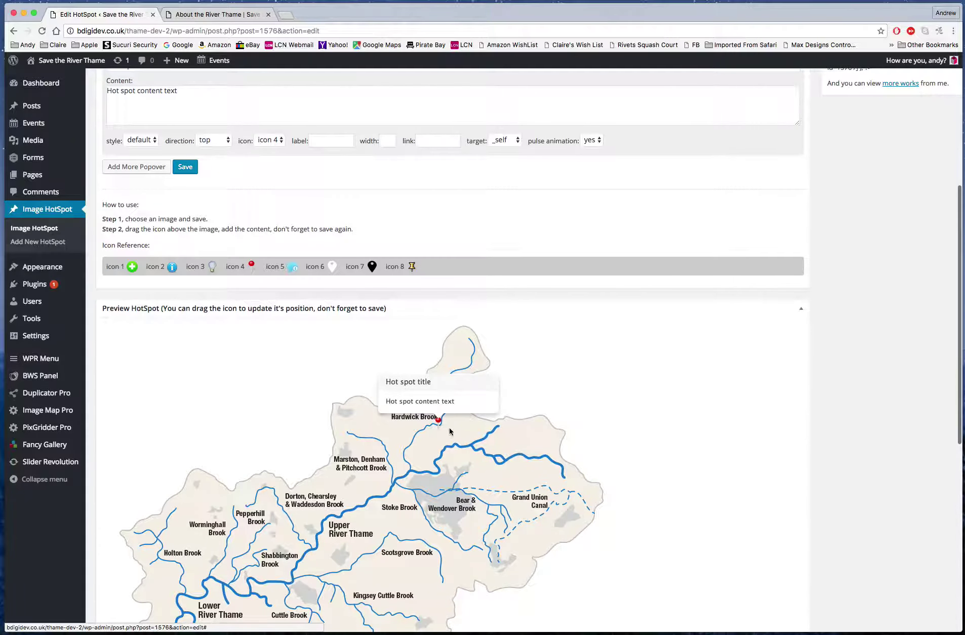
Step: Give Popover 1 the label "Test label", save, and check the marker's label on the map preview
click(329, 141)
text(T)
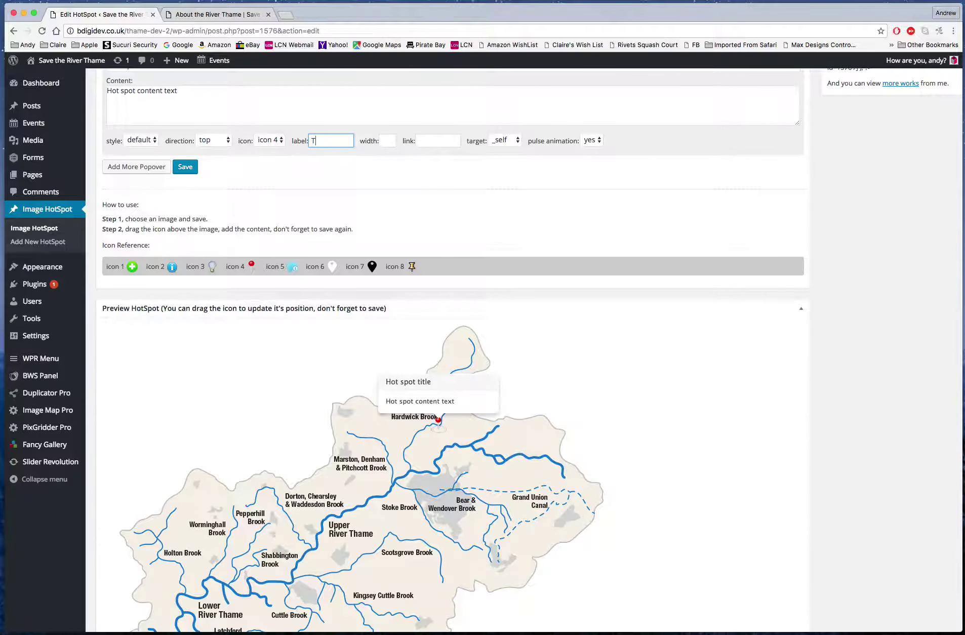
text(est label)
click(190, 169)
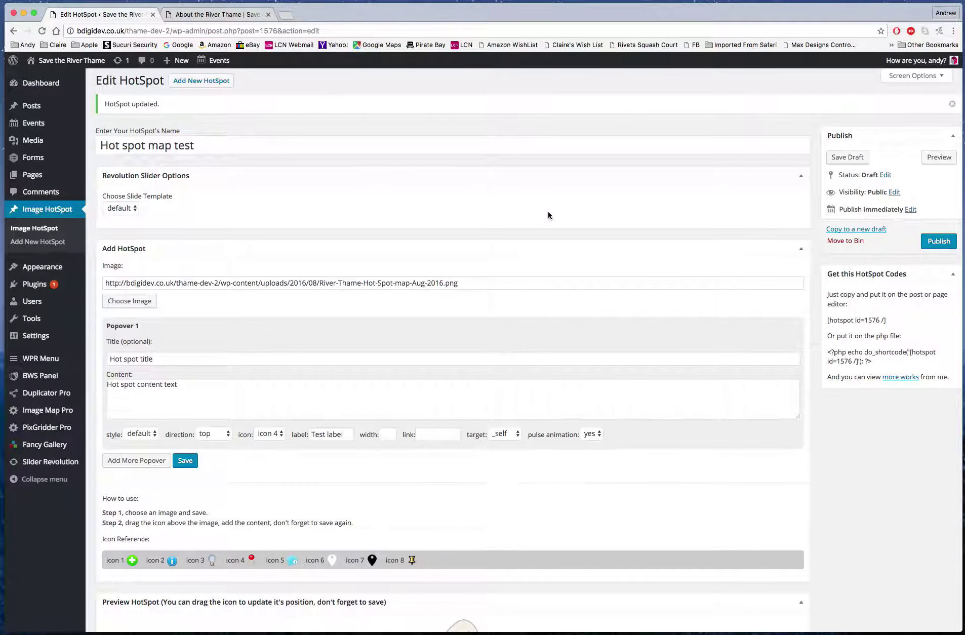
scroll(548, 212, down, 7)
mouse_move(449, 370)
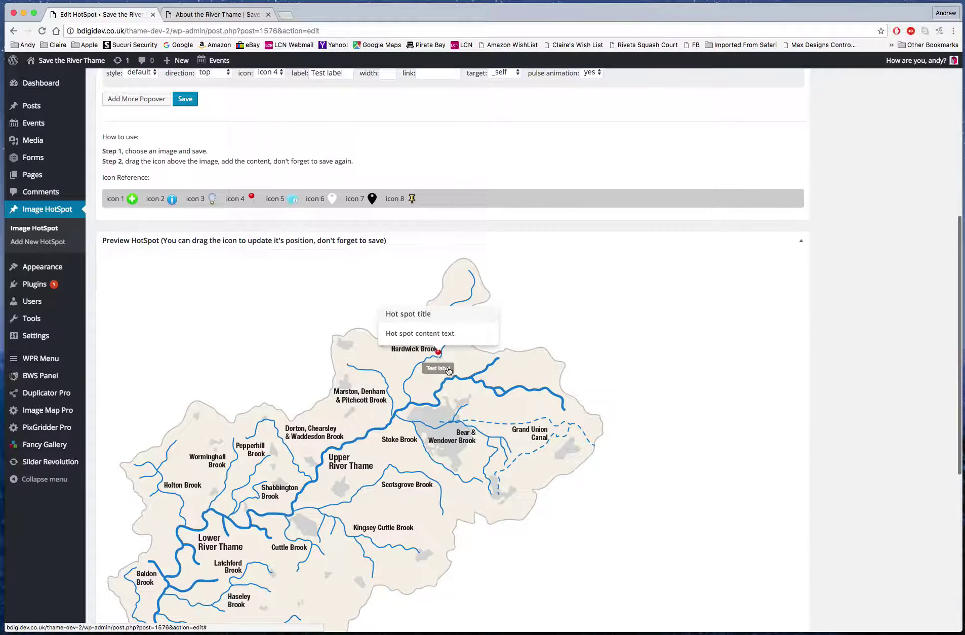
Step: Copy the address of the open About the River Thame page into Popover 1's link and save the hotspot
scroll(577, 251, up, 5)
click(212, 14)
click(183, 30)
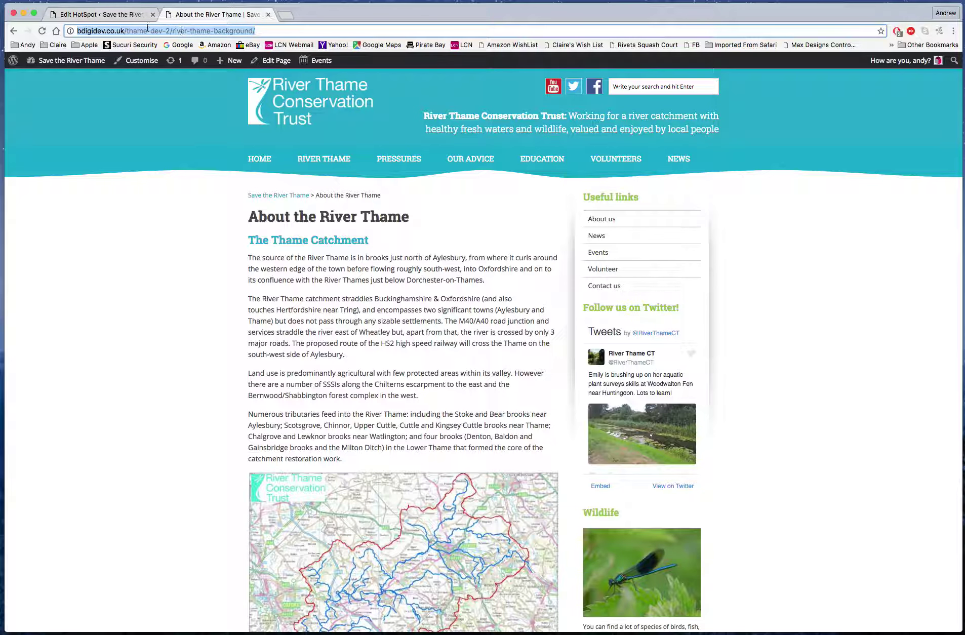
key(ctrl+c)
click(125, 15)
click(444, 334)
key(ctrl+v)
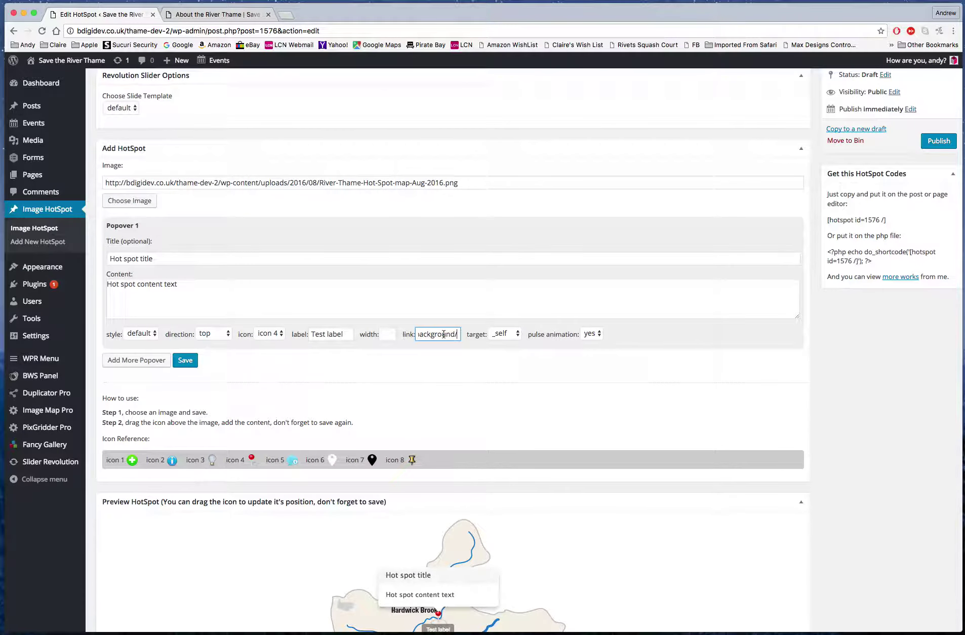
drag(417, 335, 394, 335)
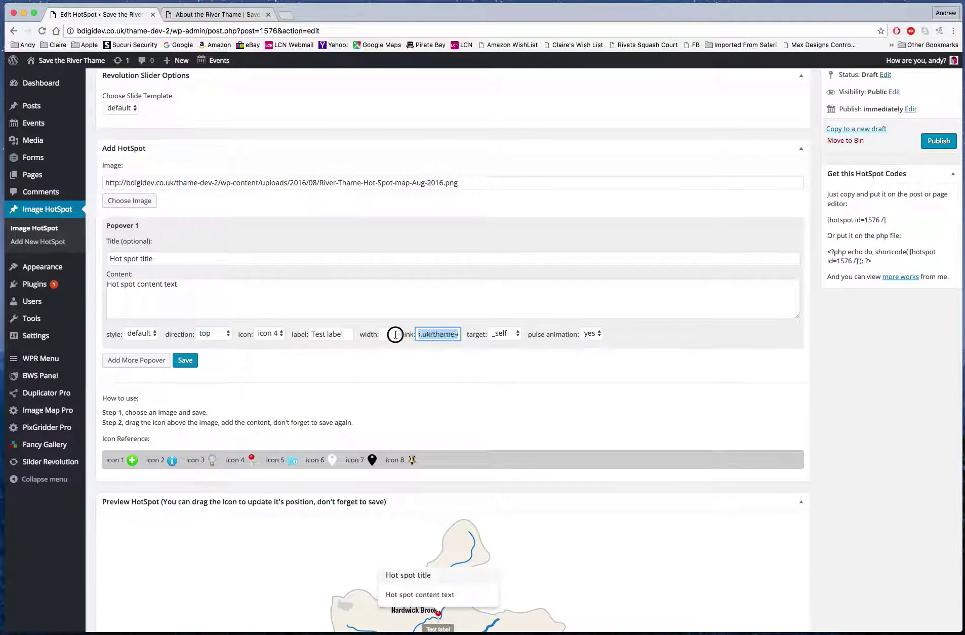
click(420, 334)
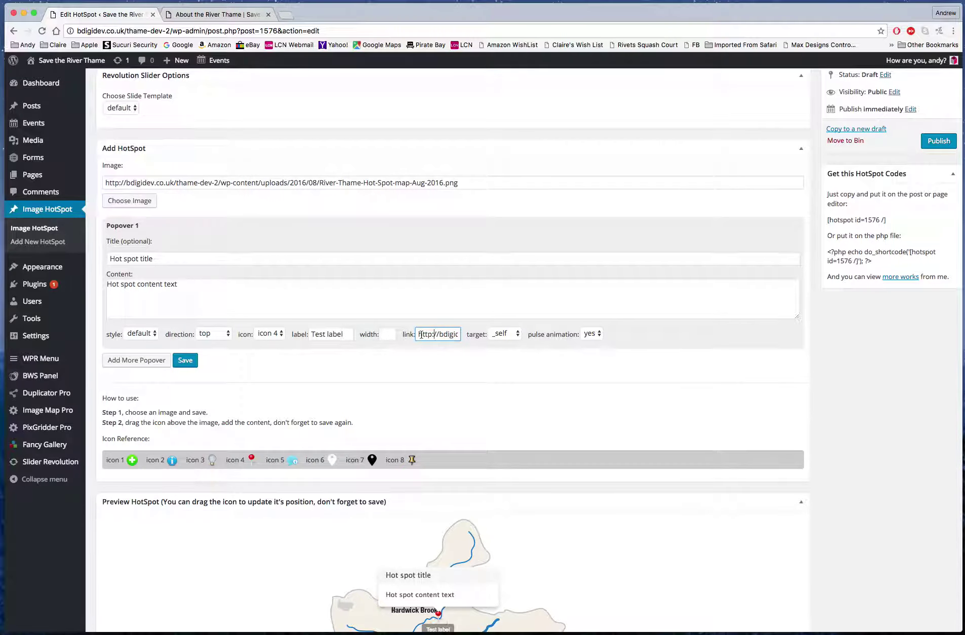
click(188, 361)
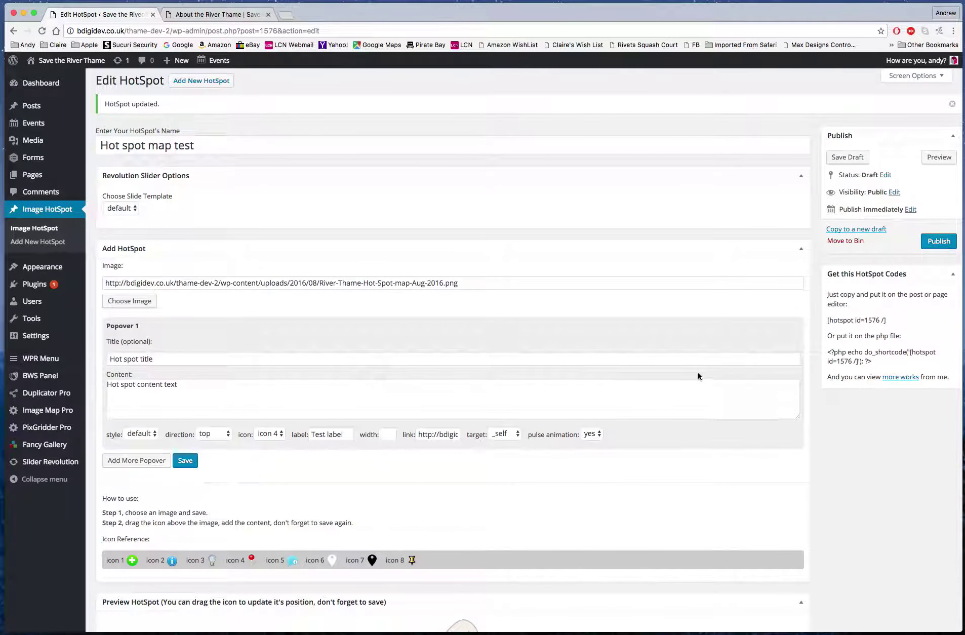
Step: Publish the hotspot and copy its shortcode [hotspot id=1576 /]
click(937, 242)
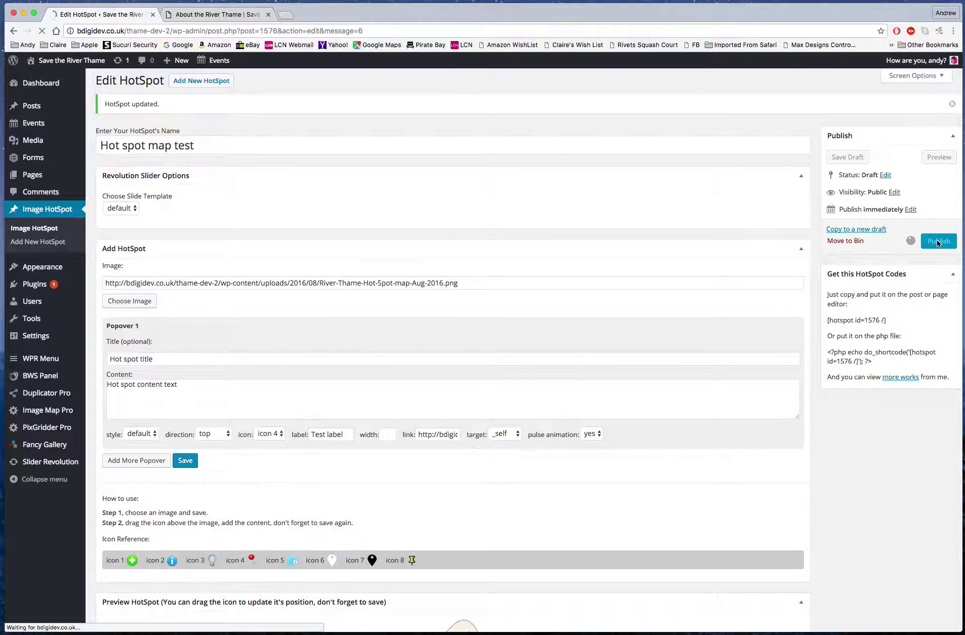
drag(887, 332, 828, 331)
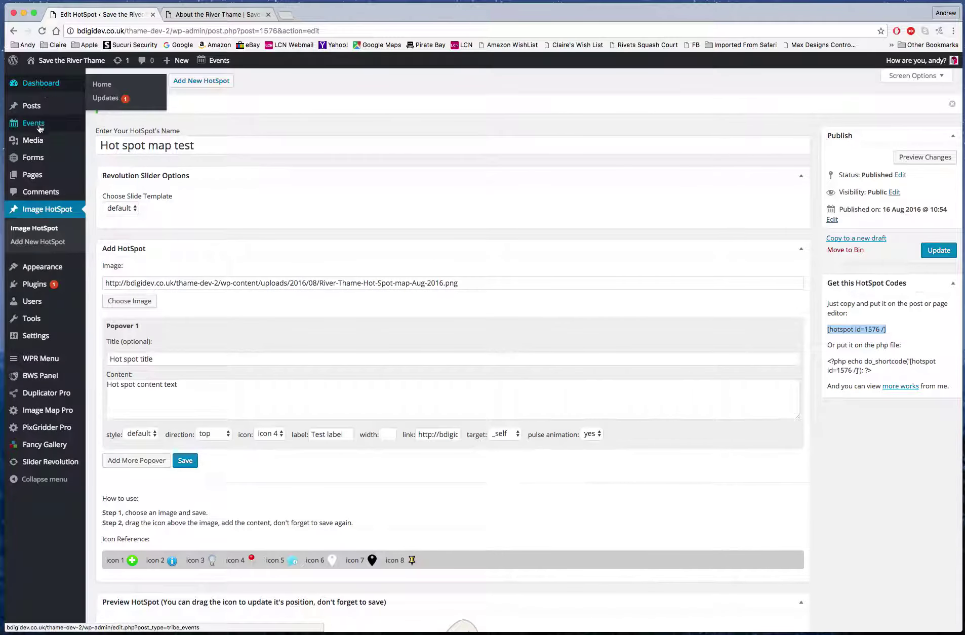
Step: Create a new page titled "Hot spot map page"
mouse_move(39, 174)
click(124, 190)
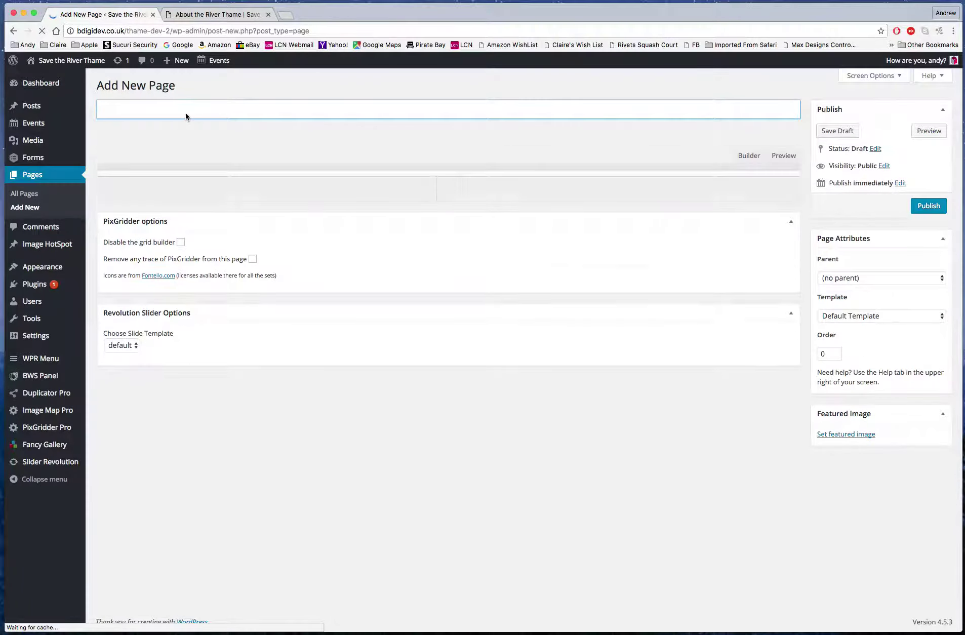
text(Hot )
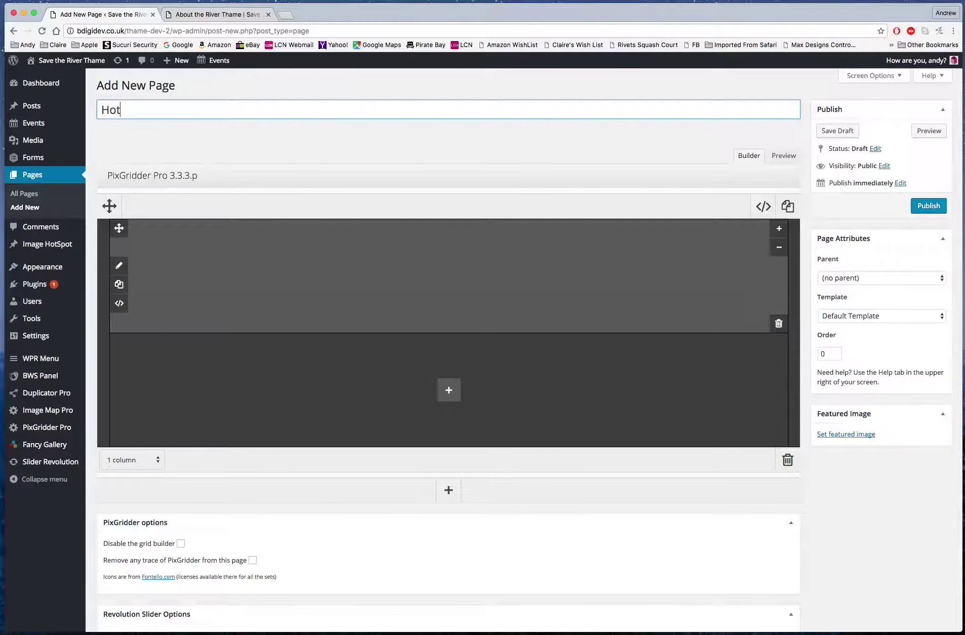
text(spot map page)
Step: Insert the shortcode [hotspot id=1576 /] into the page's first content block and publish the page
click(119, 266)
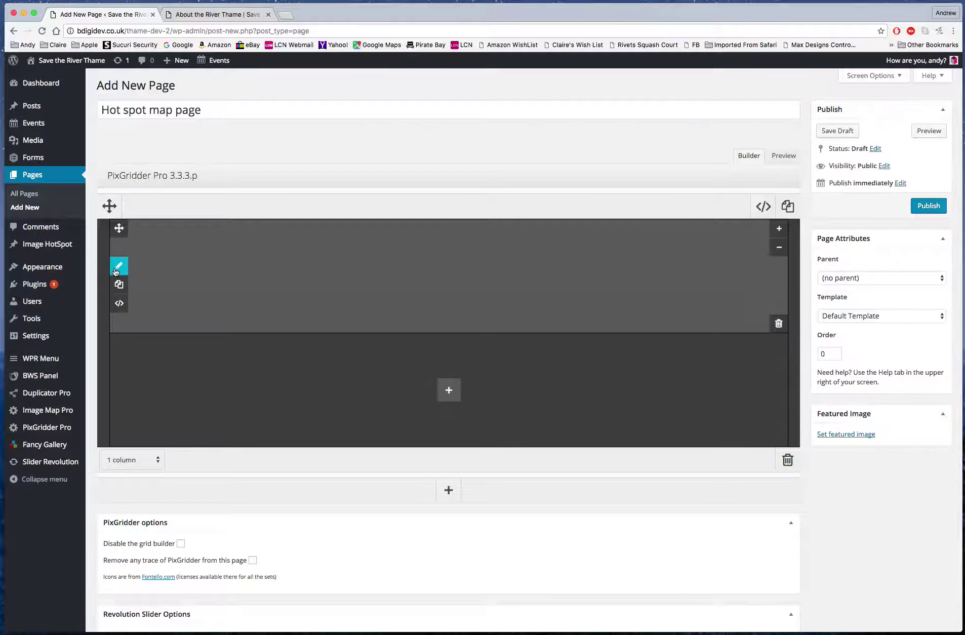
key(super+v)
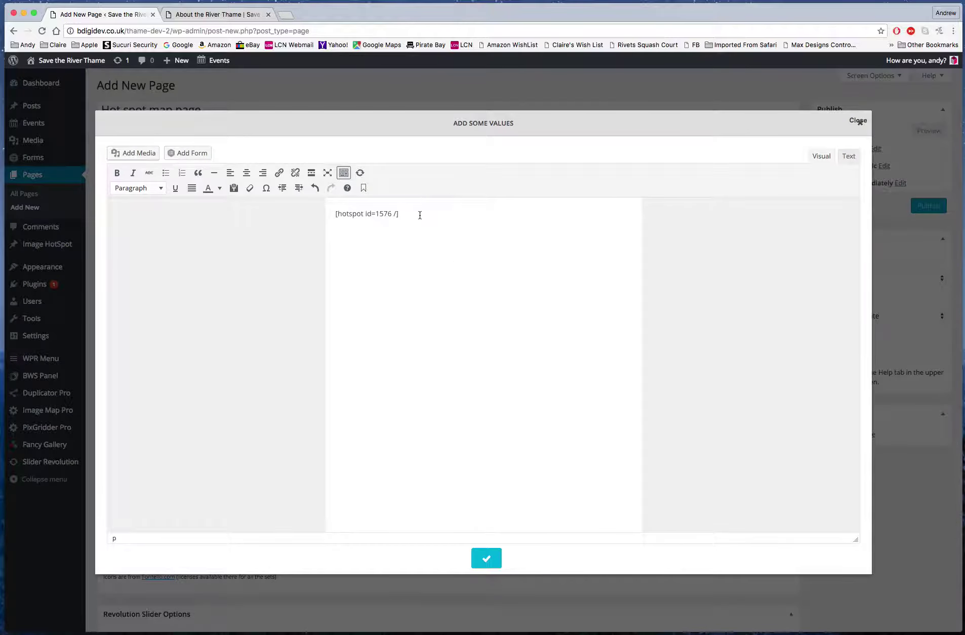
drag(417, 213, 325, 211)
click(481, 213)
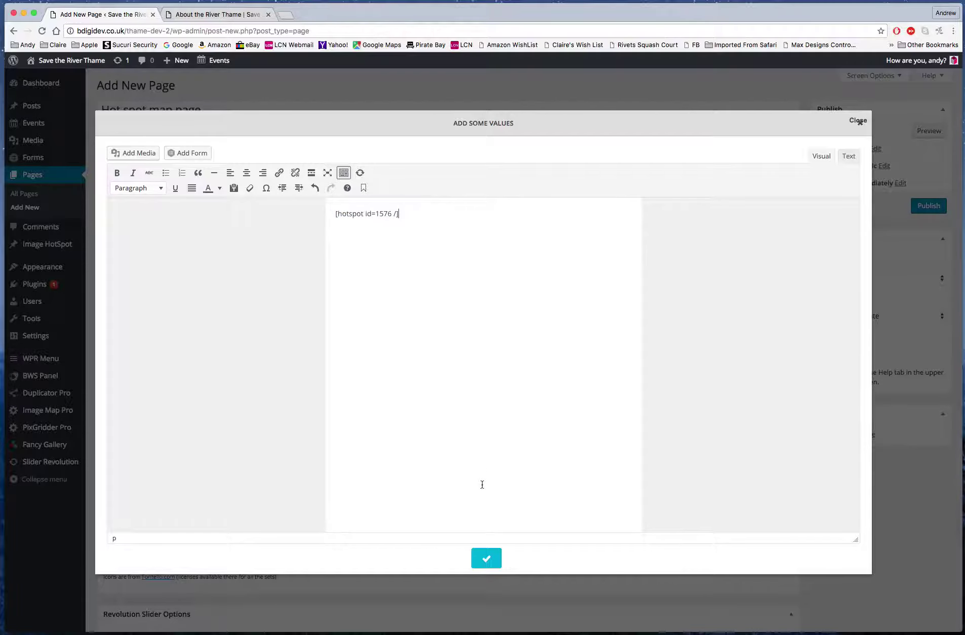
click(486, 557)
click(942, 190)
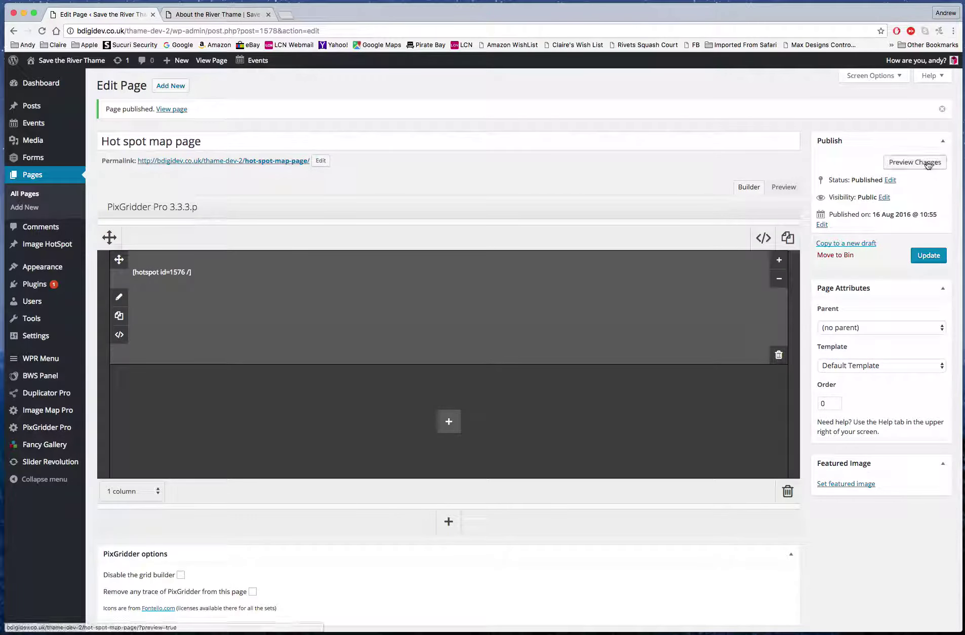
Step: Preview the Hot spot map page and open the Test label marker's popover on the map
click(927, 162)
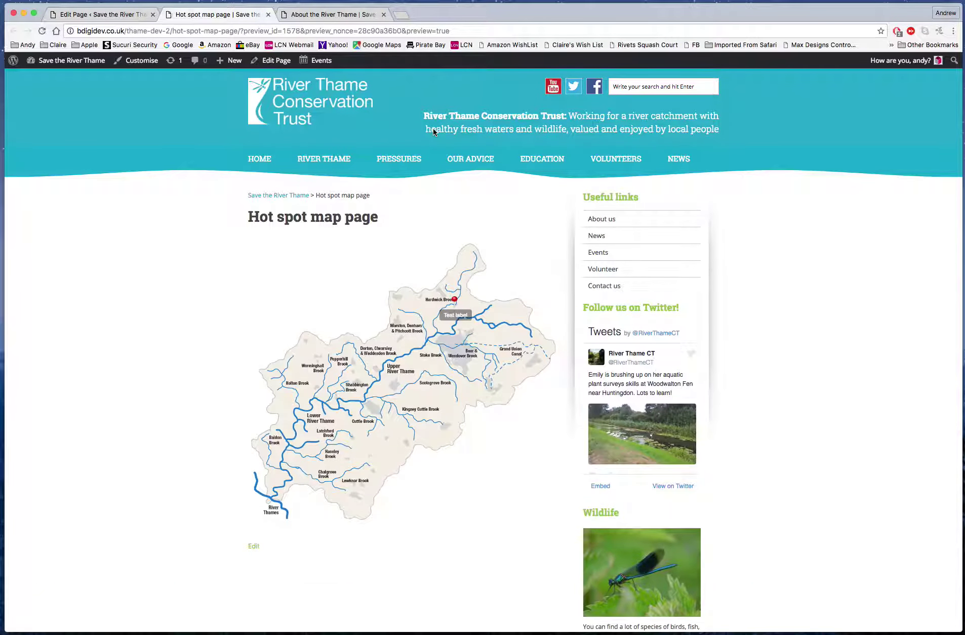
click(457, 312)
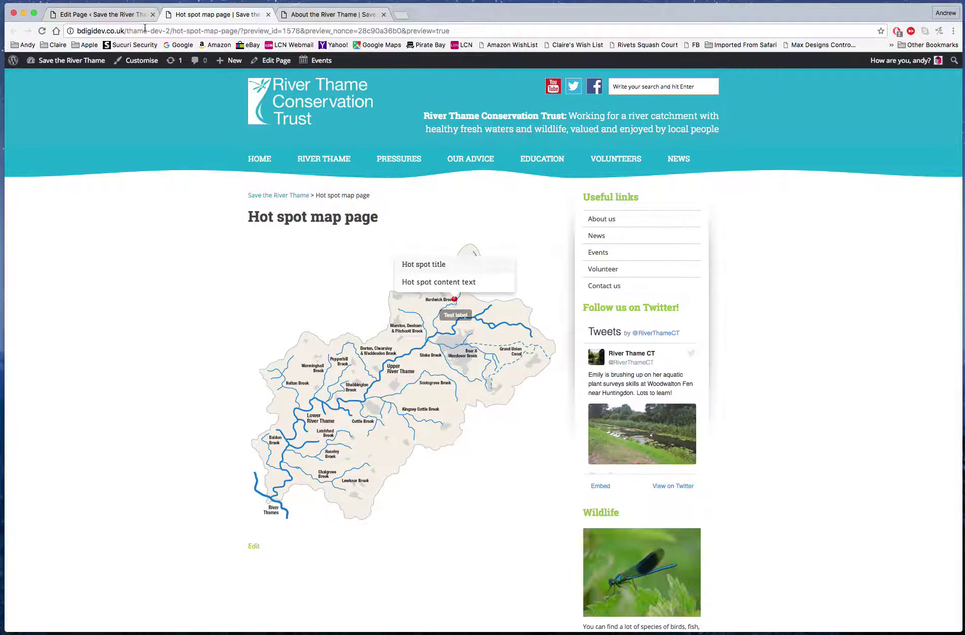
Step: Open the published hotspot "Hot spot map test" for editing from the Image HotSpot list
click(127, 15)
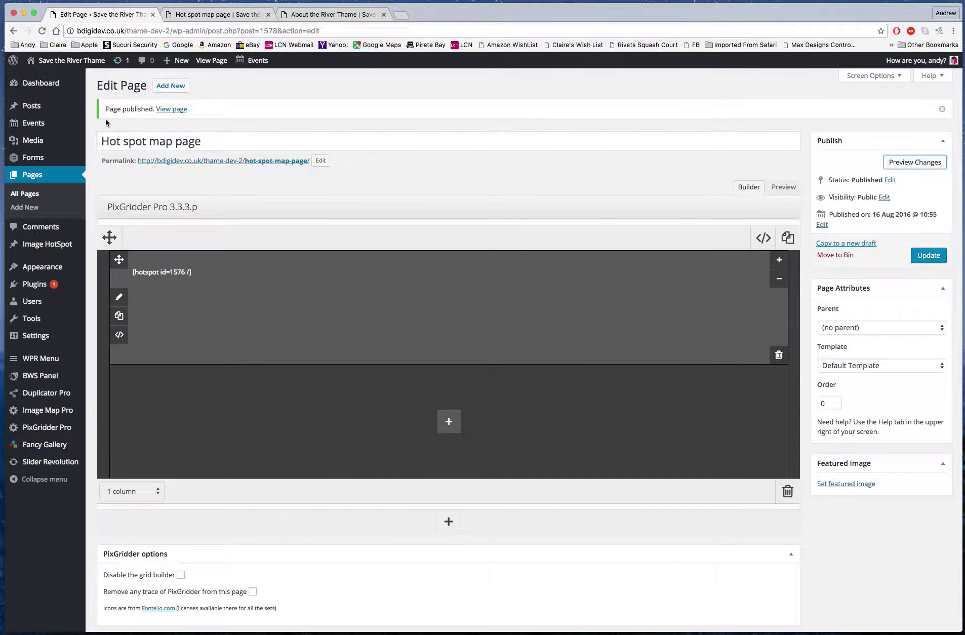
click(48, 250)
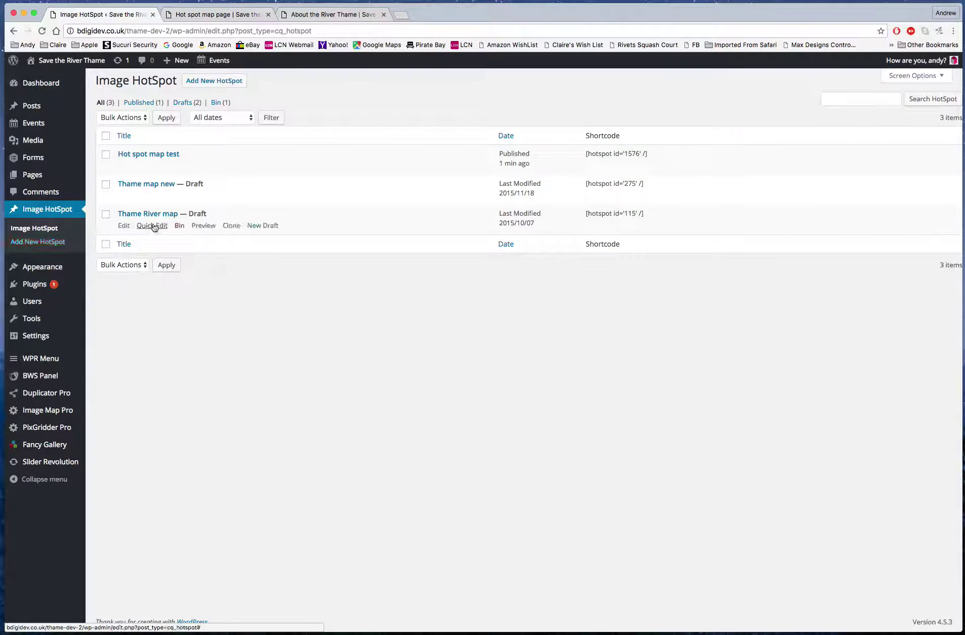
click(169, 157)
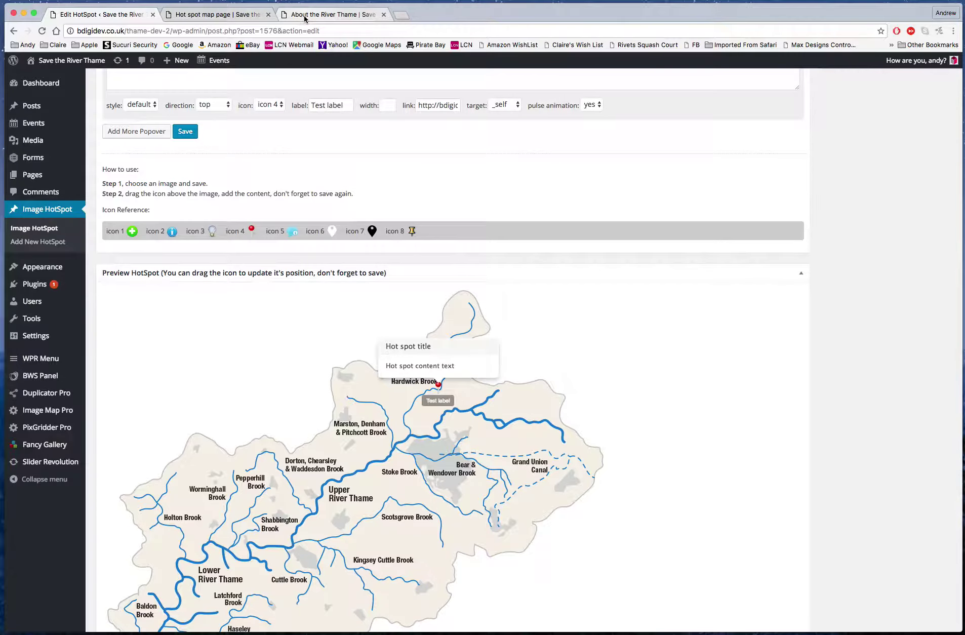
Step: Review the linked About the River Thame page, the previewed map marker and the hotspot's Popover 1 settings
click(334, 14)
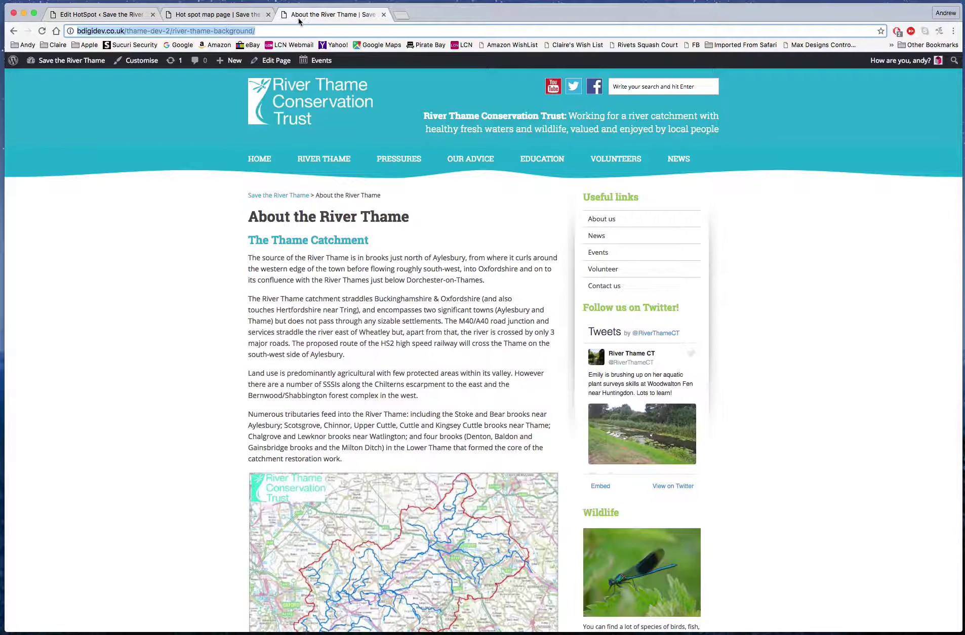
click(237, 14)
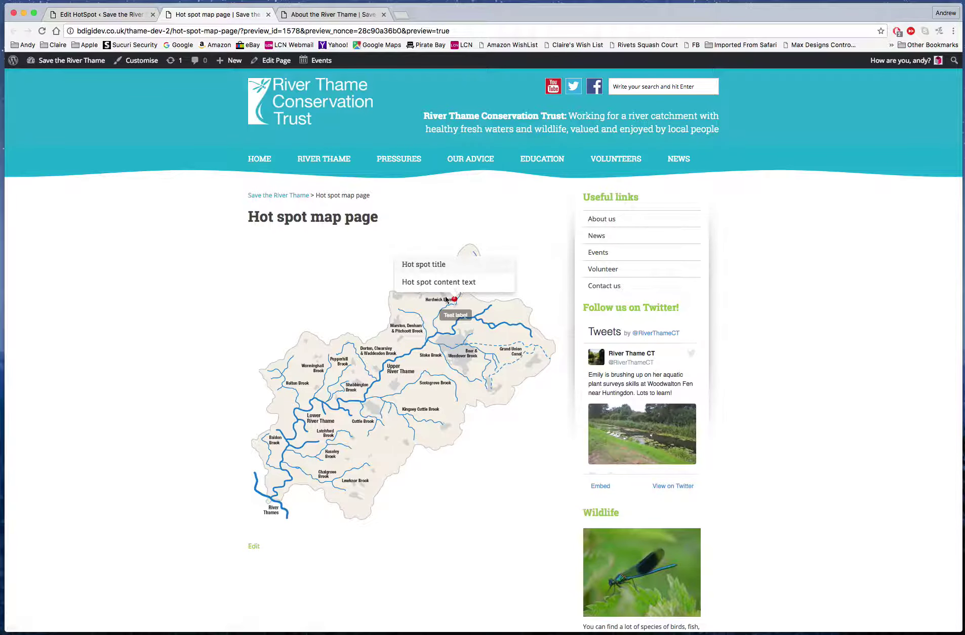
click(112, 14)
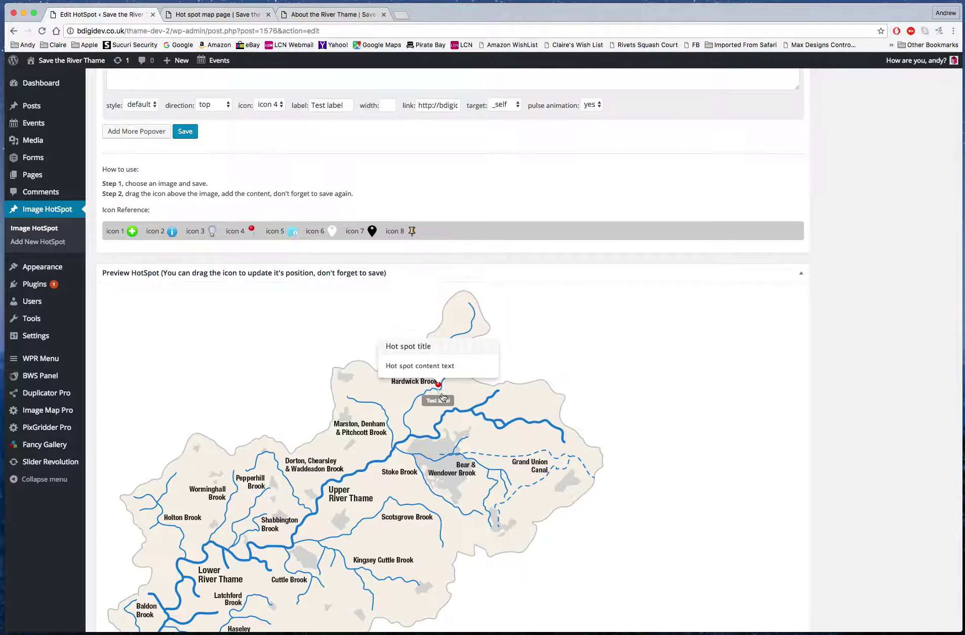
scroll(581, 314, up, 5)
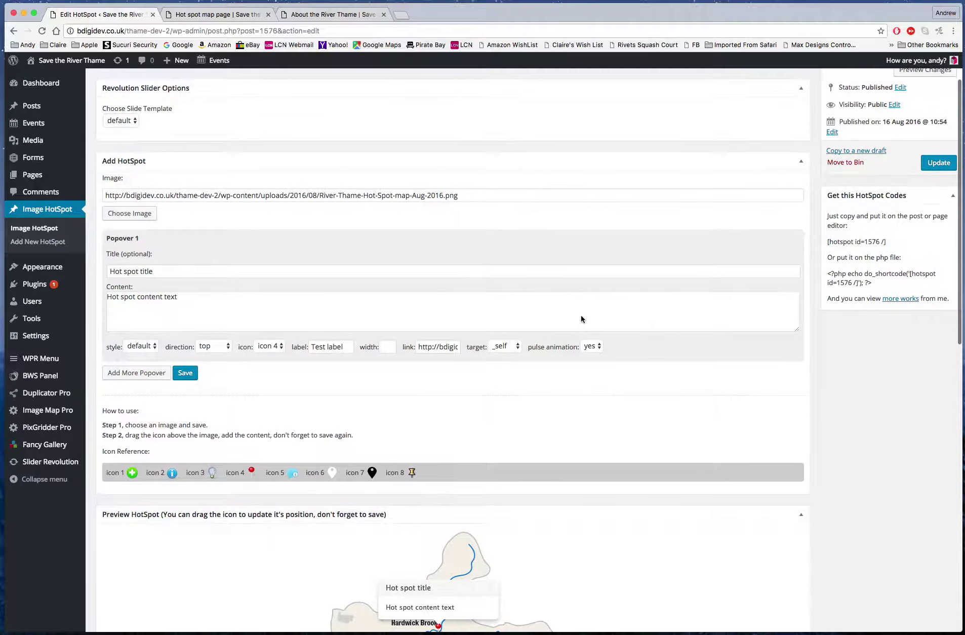